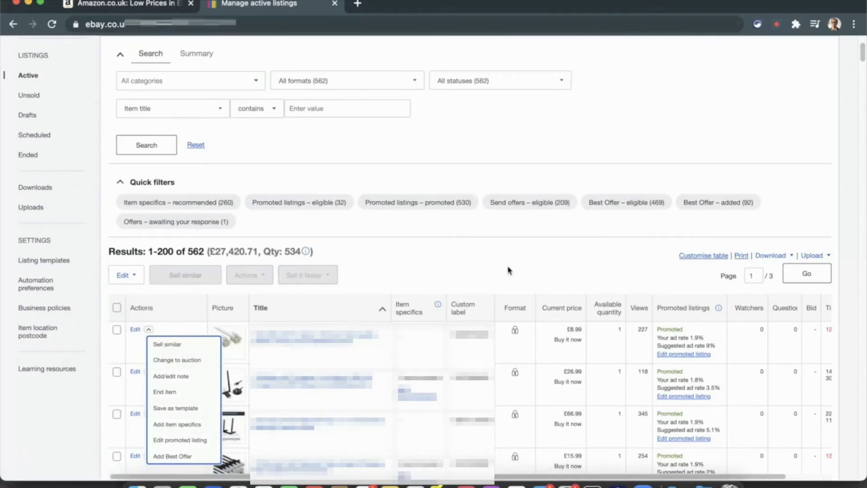
- Open the column customisation options for the active listings table and close them without changes
left_click(549, 265)
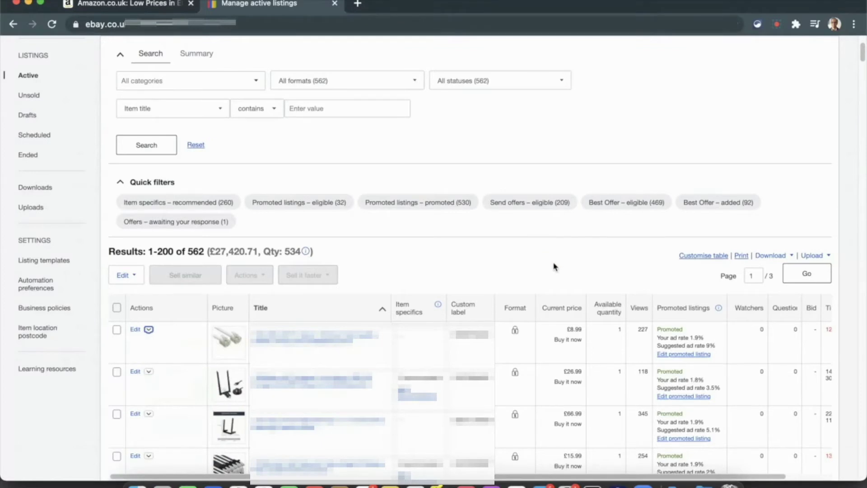
left_click(705, 255)
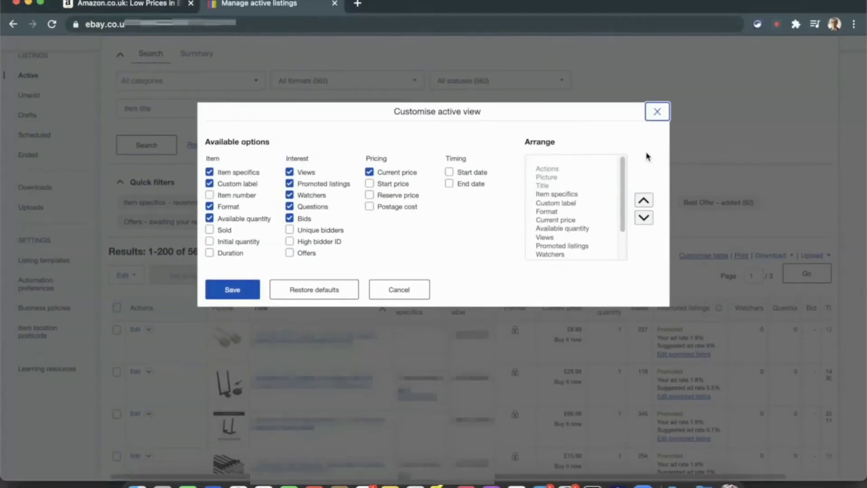
left_click(659, 113)
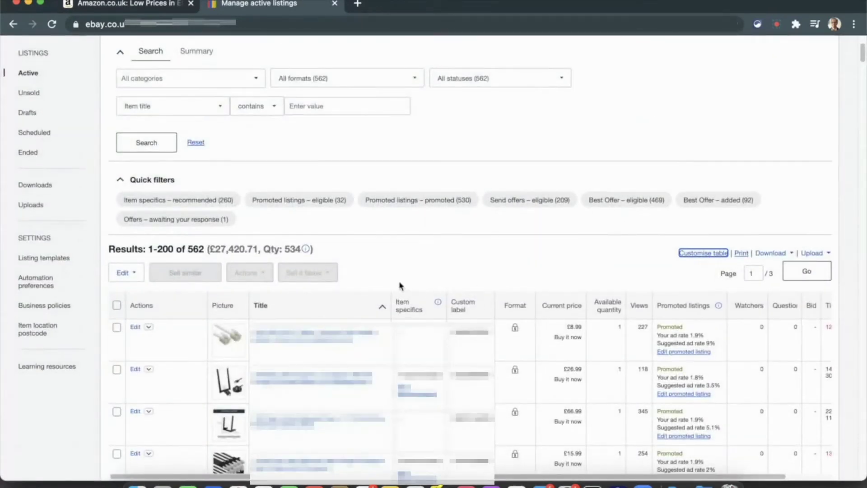
- Select the 10m ADSL RJ11 cable and 1200Mbps WiFi adapter listings and start changing them to auction in bulk
left_click(117, 327)
left_click(117, 370)
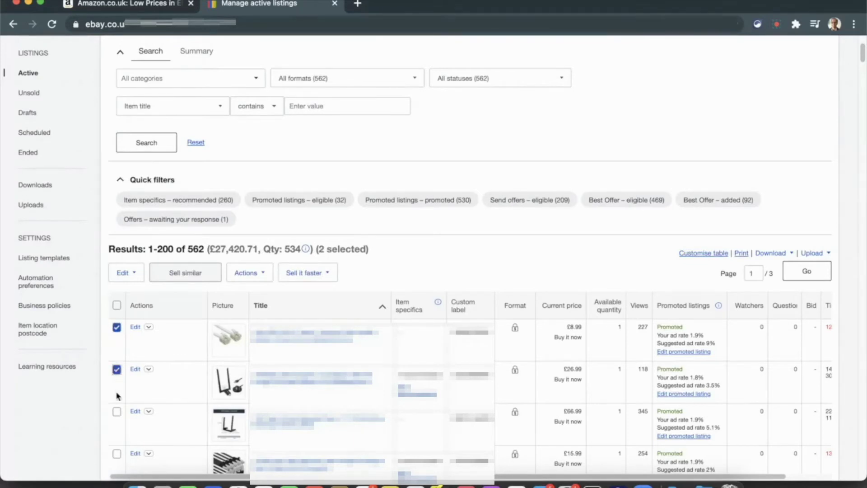
left_click(117, 412)
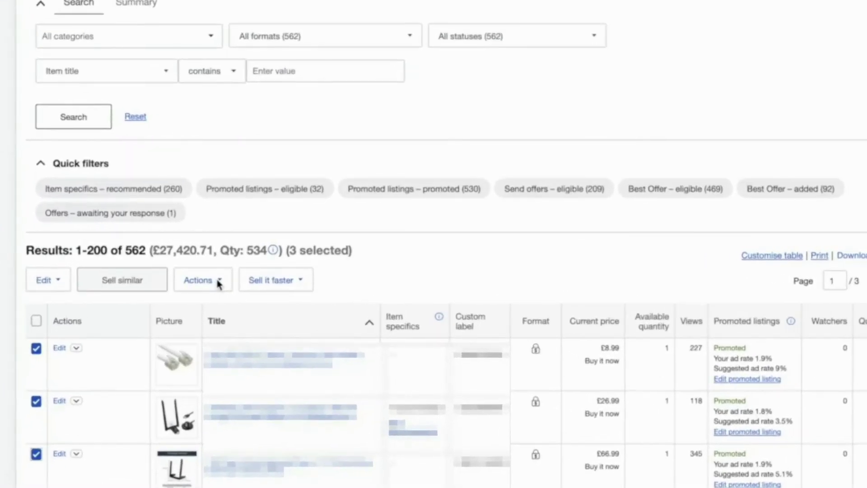
left_click(219, 284)
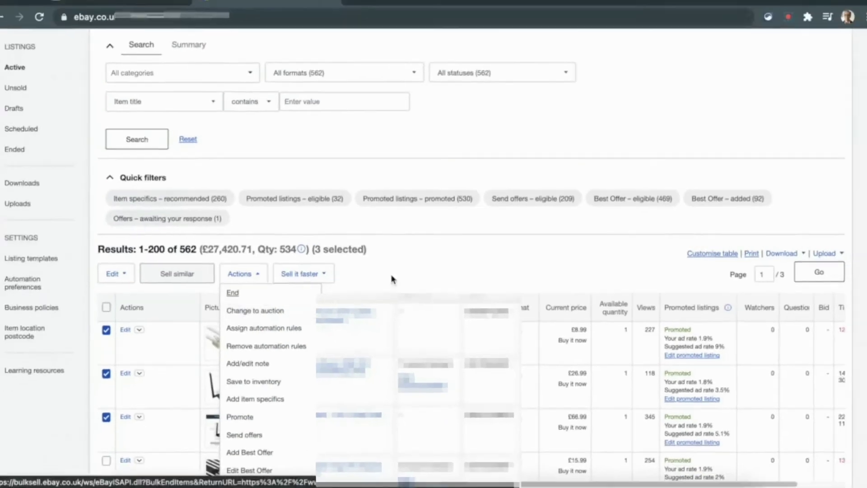
left_click(117, 412)
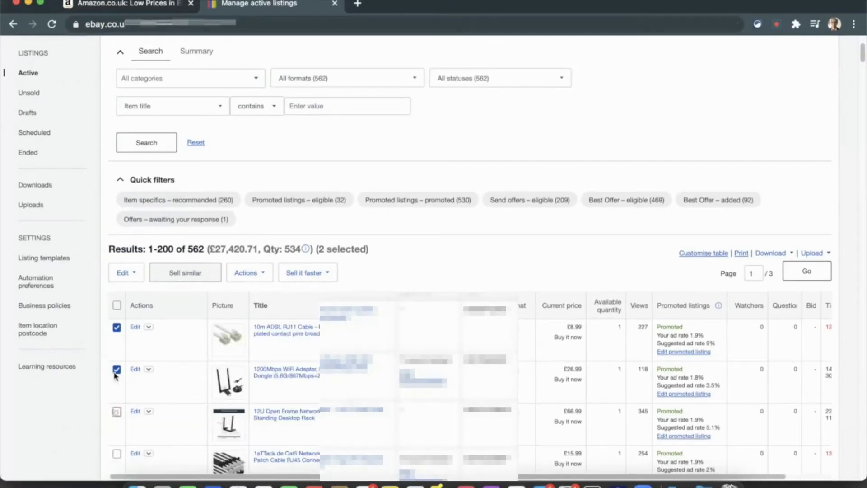
left_click(263, 273)
left_click(263, 309)
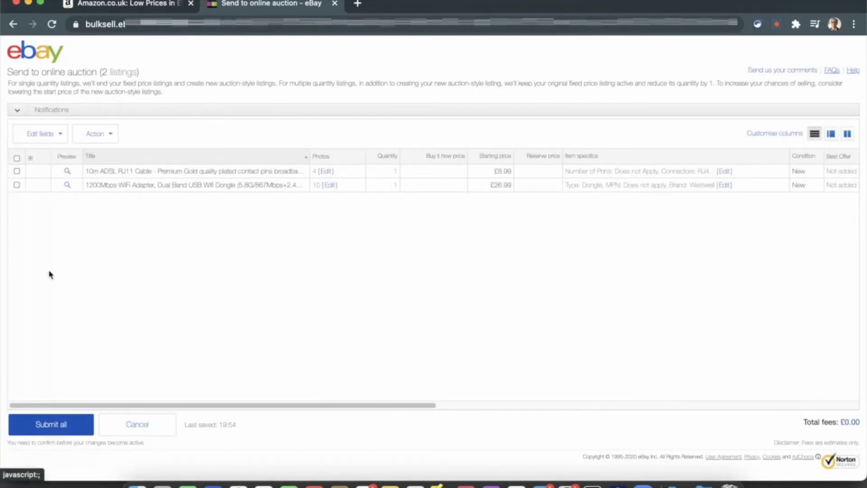
- Select both listings in the bulk editor and change their format to Auction-style
left_click(17, 159)
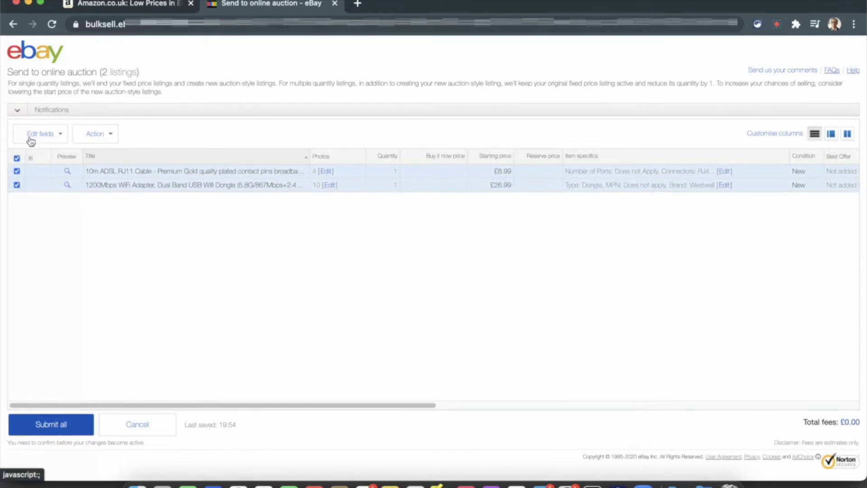
left_click(61, 134)
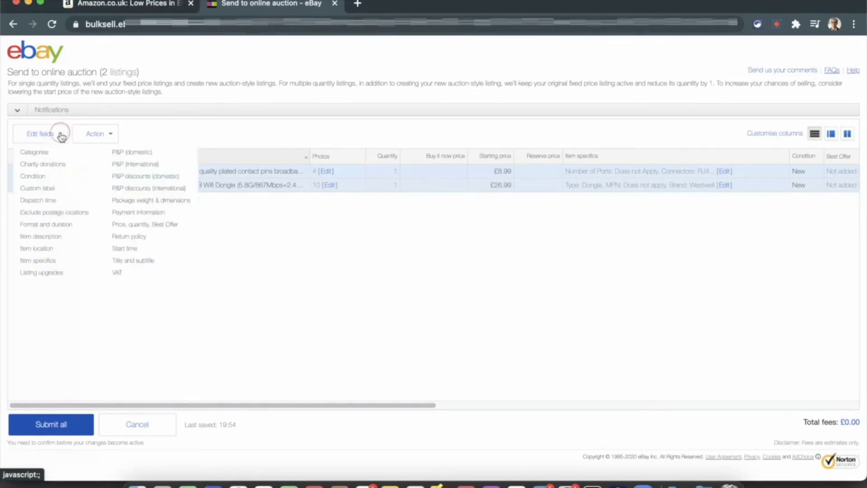
left_click(49, 224)
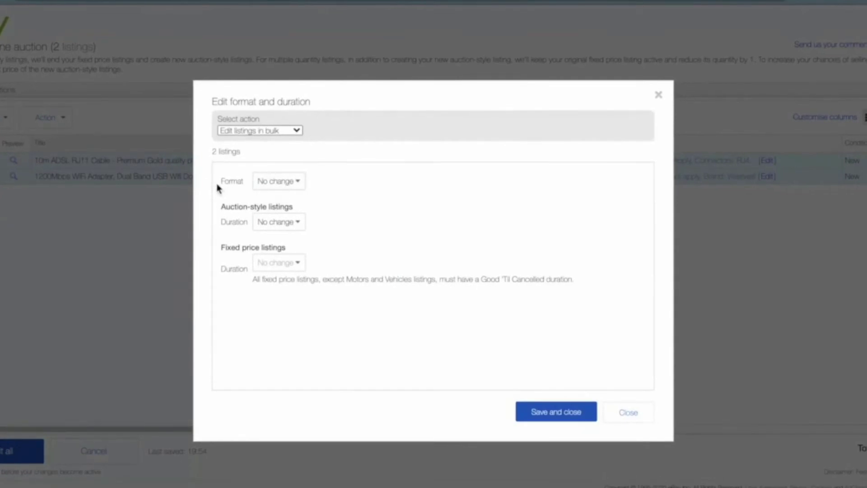
left_click(299, 186)
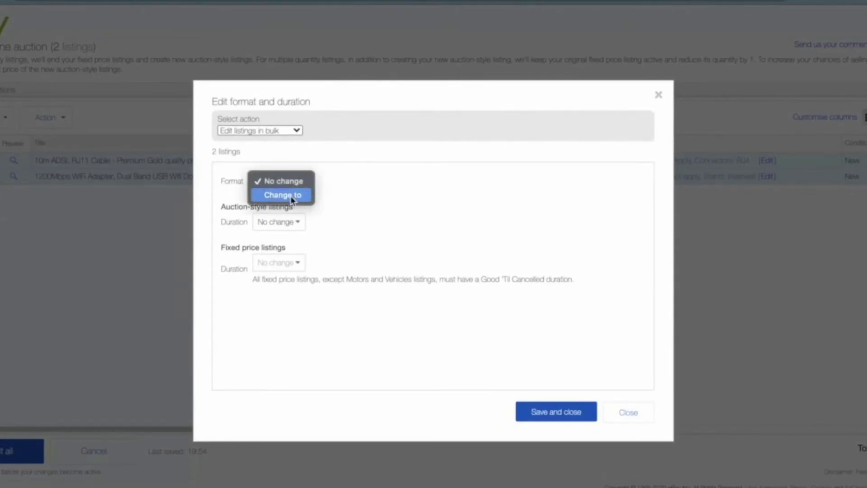
left_click(291, 196)
left_click(353, 183)
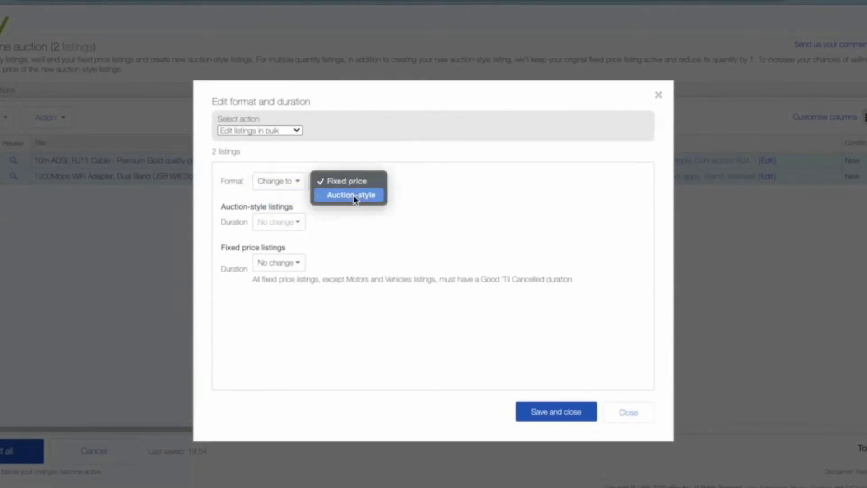
left_click(353, 195)
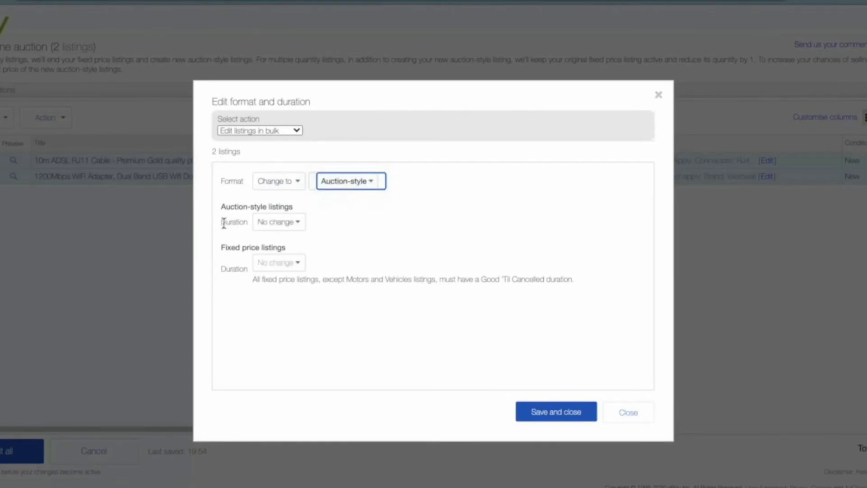
- Change the auction duration of both listings to 7 days and save the format and duration edits
left_click_drag(222, 222, 242, 222)
left_click(298, 222)
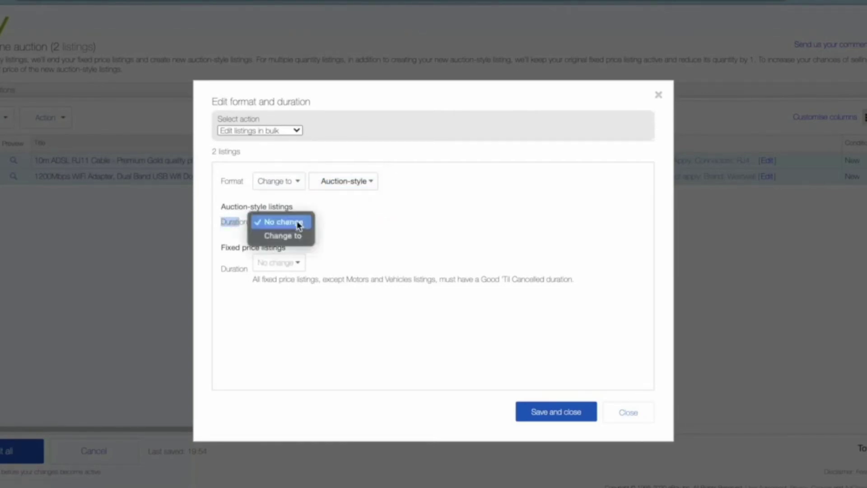
left_click(297, 237)
left_click(354, 223)
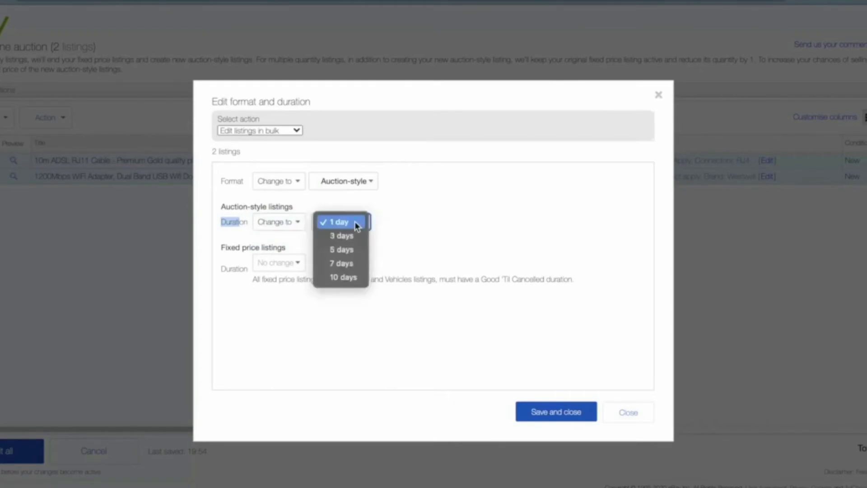
left_click(348, 266)
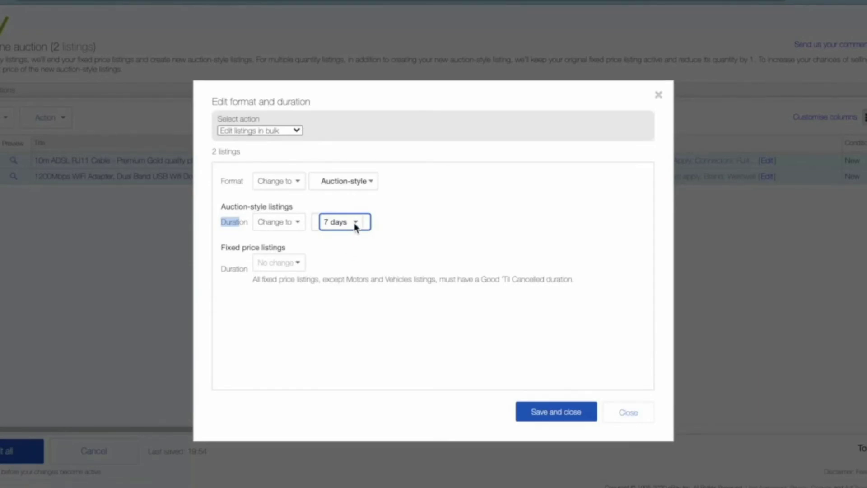
left_click(340, 253)
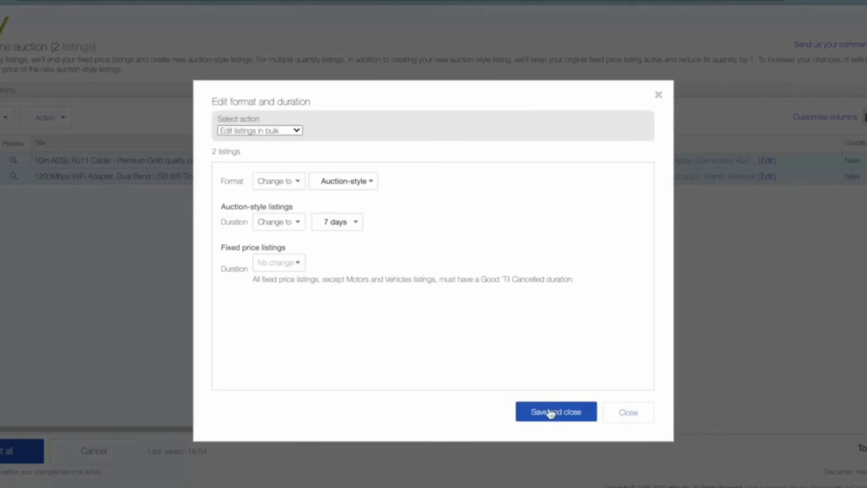
left_click(550, 412)
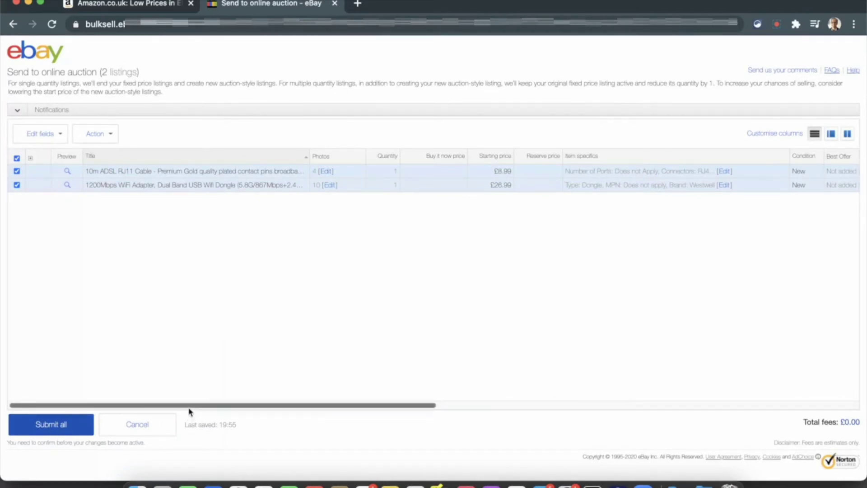
- Review the remaining columns of the two auction listings and cancel all bulk changes
left_click_drag(186, 409, 497, 407)
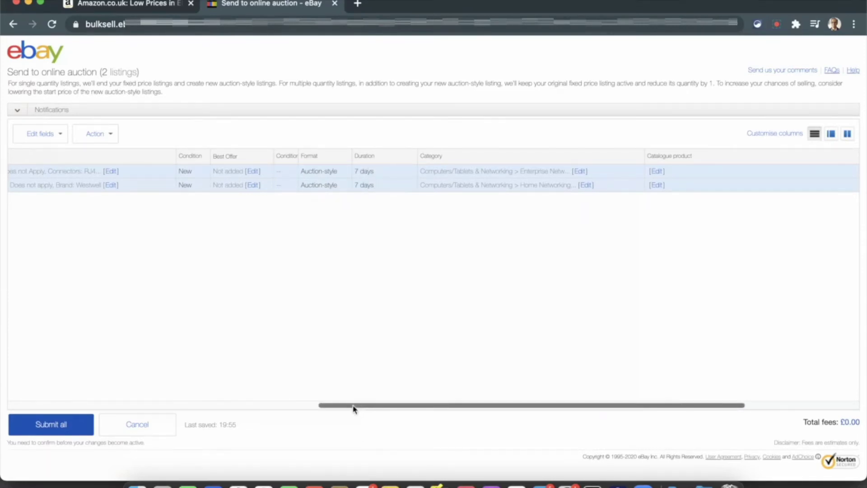
left_click_drag(354, 407, 507, 408)
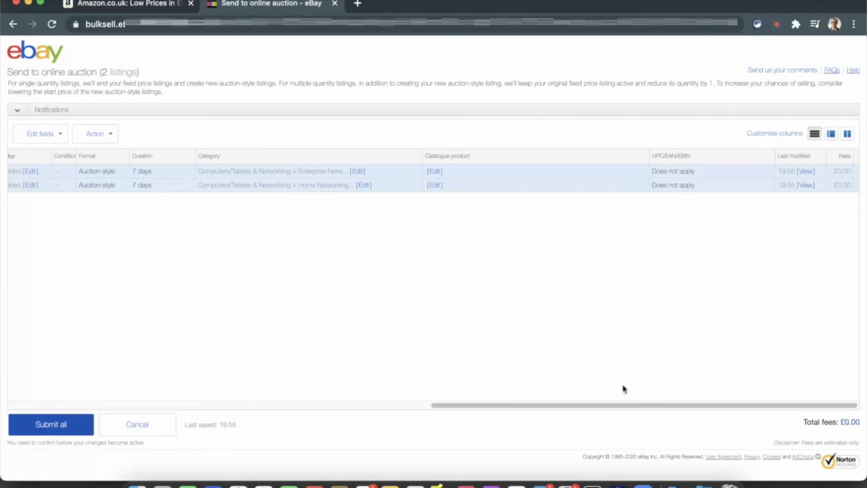
left_click_drag(599, 406, 159, 401)
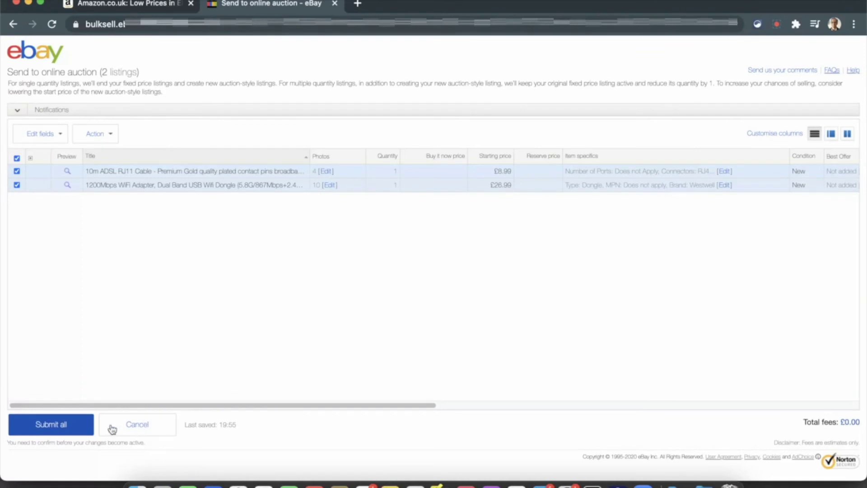
left_click(146, 425)
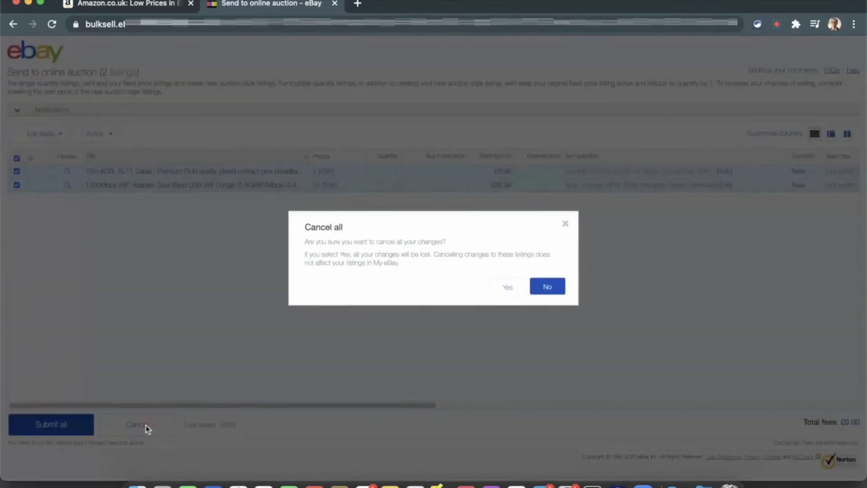
left_click(510, 287)
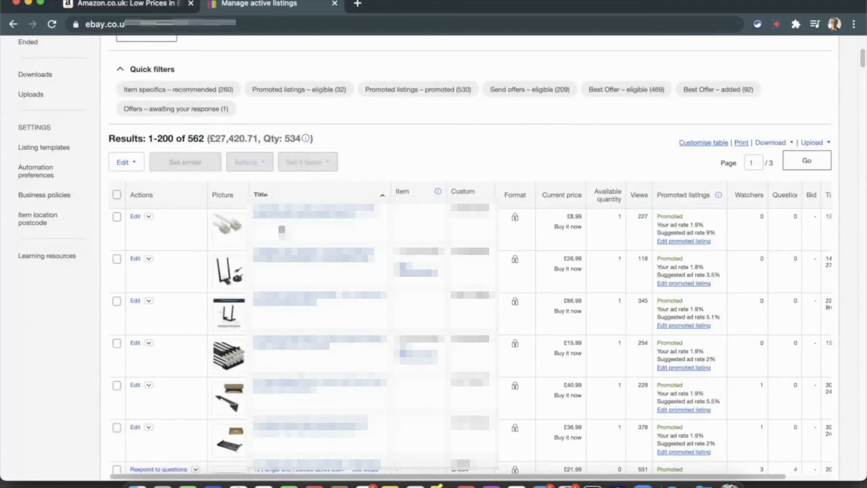
- Open the 10m ADSL RJ11 cable listing in a new tab and its sell-similar form in another
left_click(271, 216, "super")
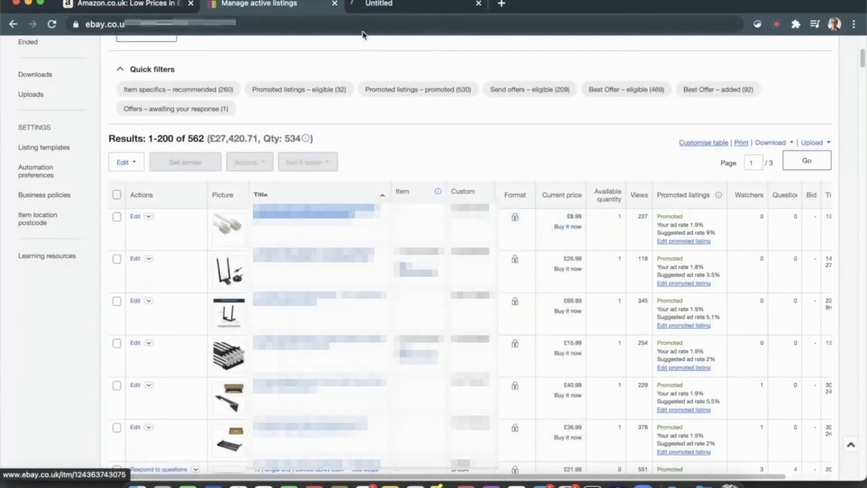
left_click(401, 4)
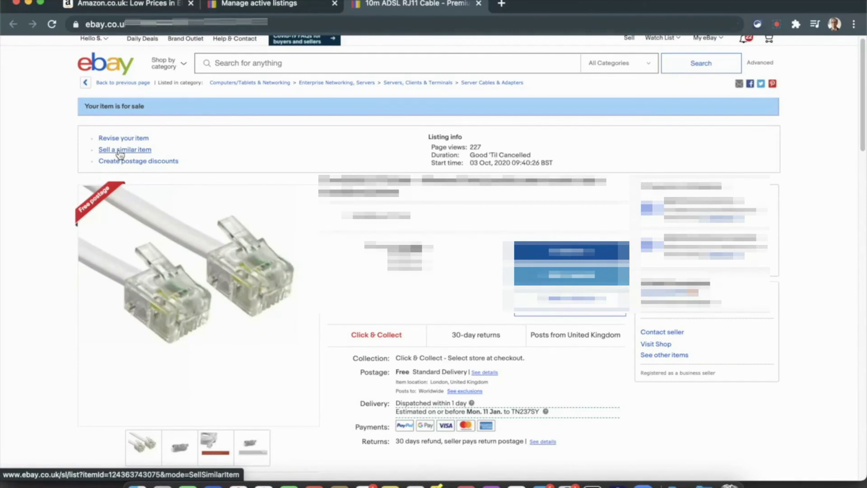
right_click(120, 153)
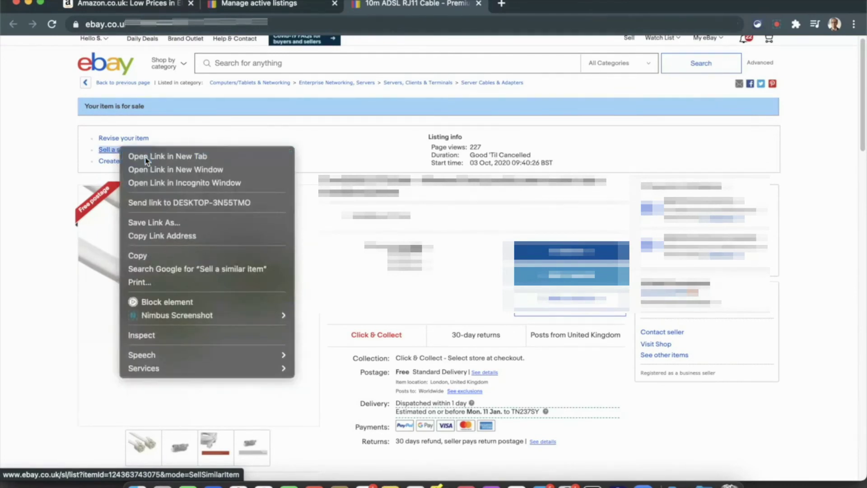
left_click(135, 156)
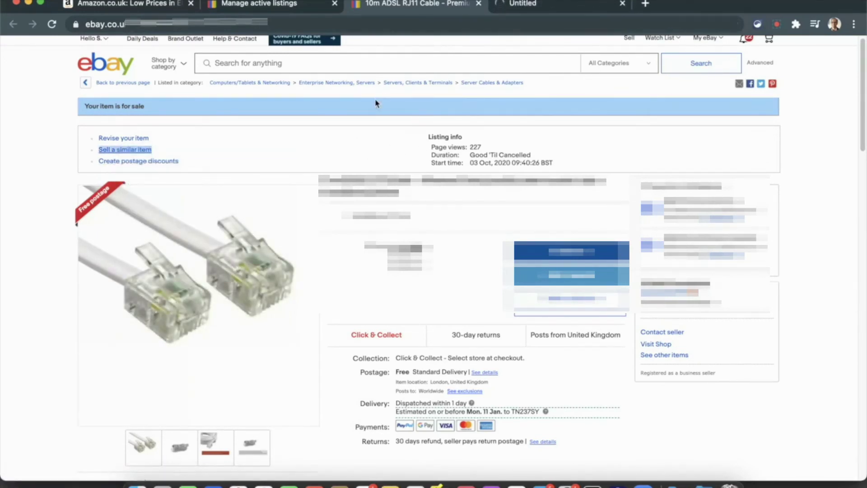
left_click(547, 5)
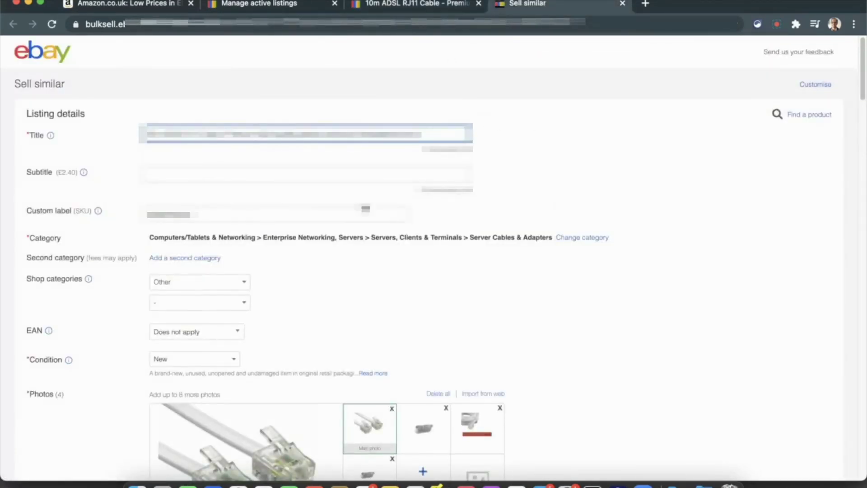
- Set the selling format of the similar listing to Auction-style
scroll(306, 202, "down", 10)
scroll(290, 218, "down", 15)
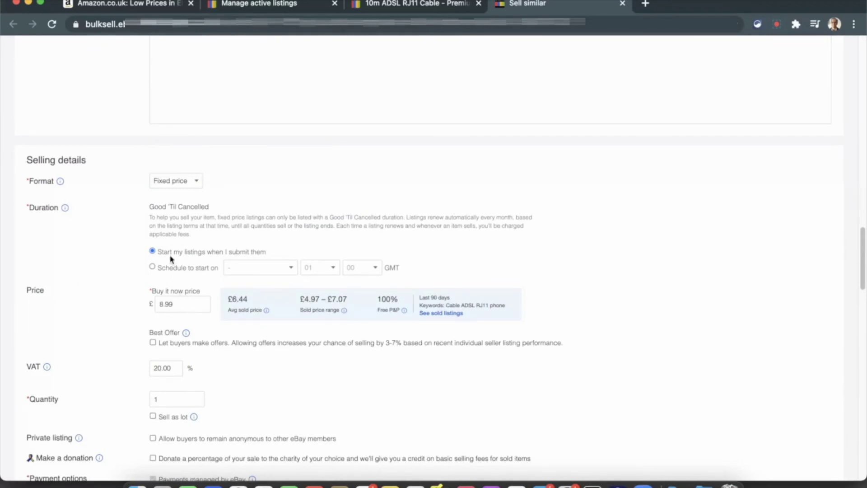
left_click(189, 179)
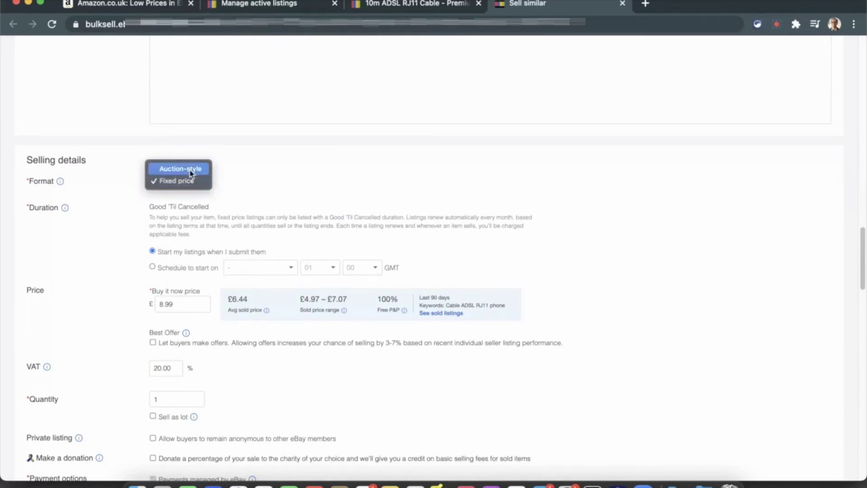
left_click(189, 170)
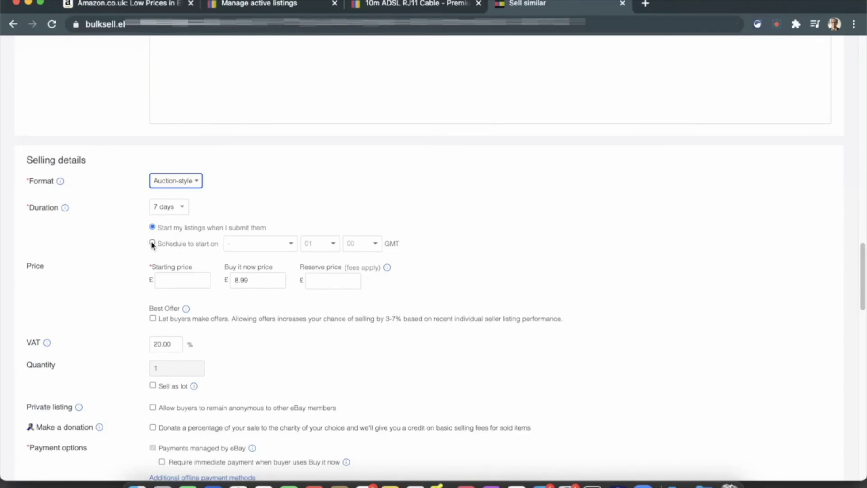
- Examine the form's payment, returns, delivery, package, promotion and fee sections for the auction-style listing
scroll(379, 274, "down", 5)
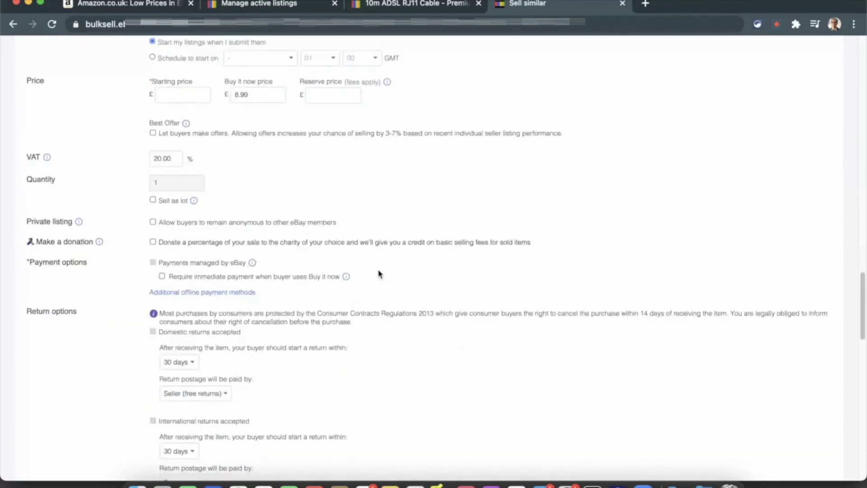
scroll(379, 274, "down", 4)
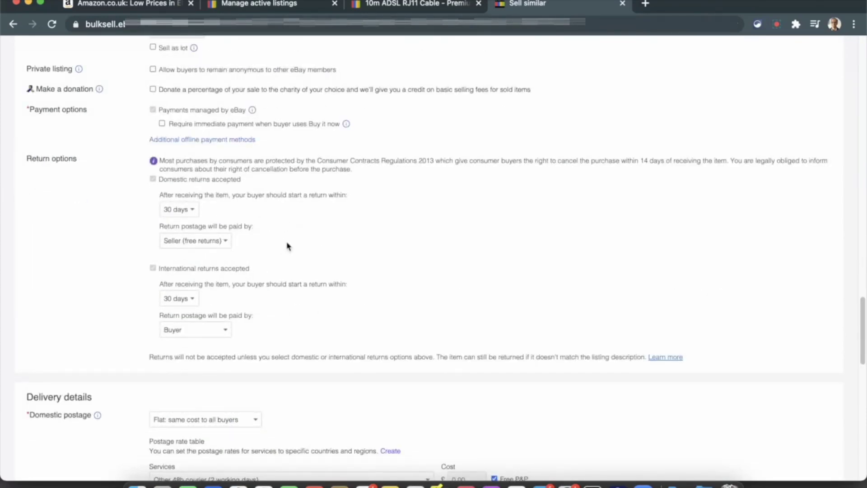
scroll(288, 246, "down", 5)
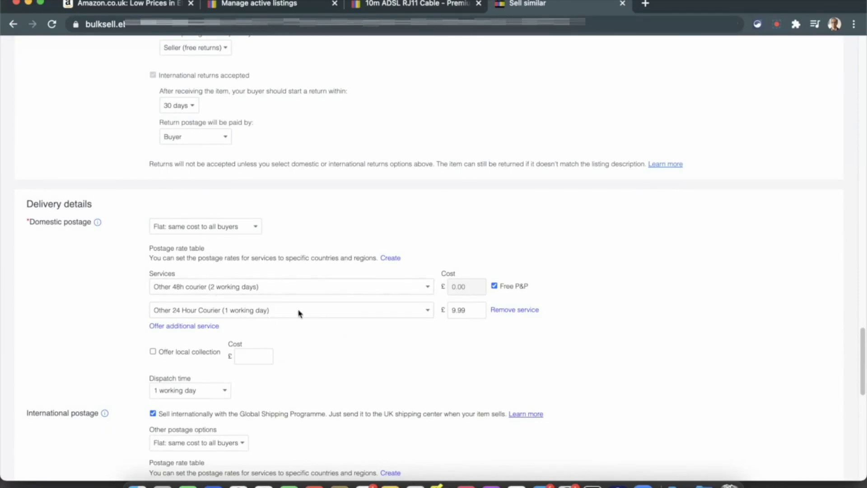
scroll(269, 287, "down", 4)
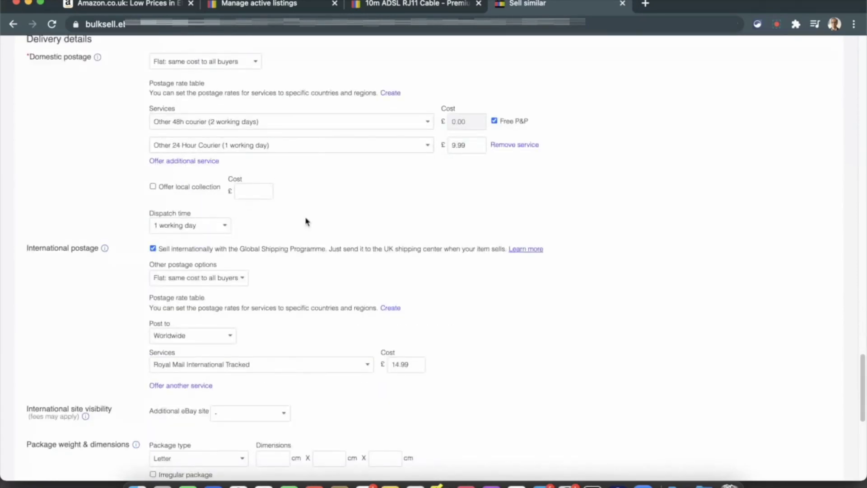
scroll(306, 221, "down", 8)
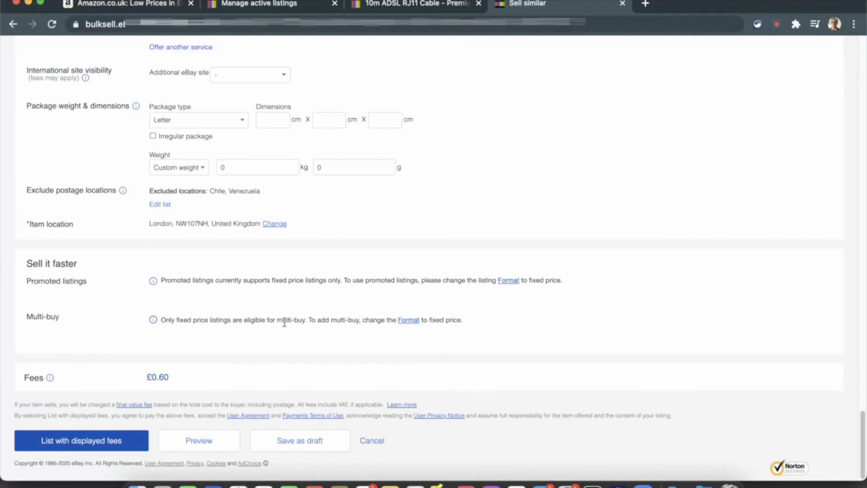
scroll(279, 322, "up", 1)
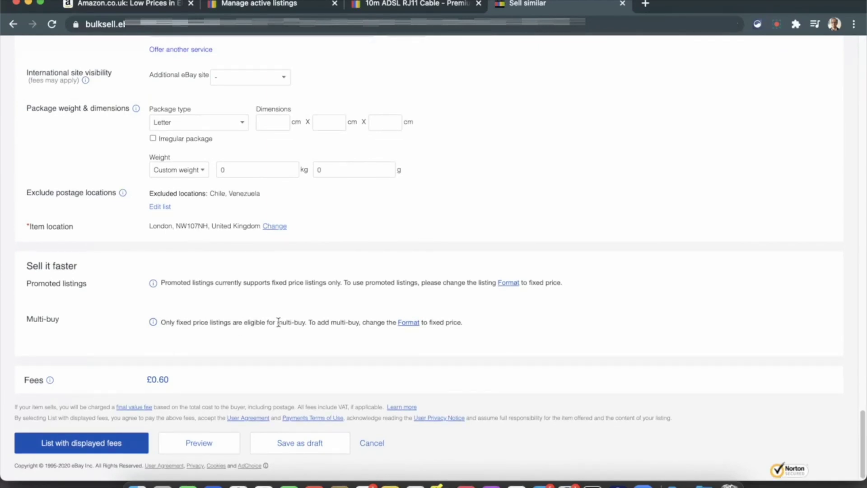